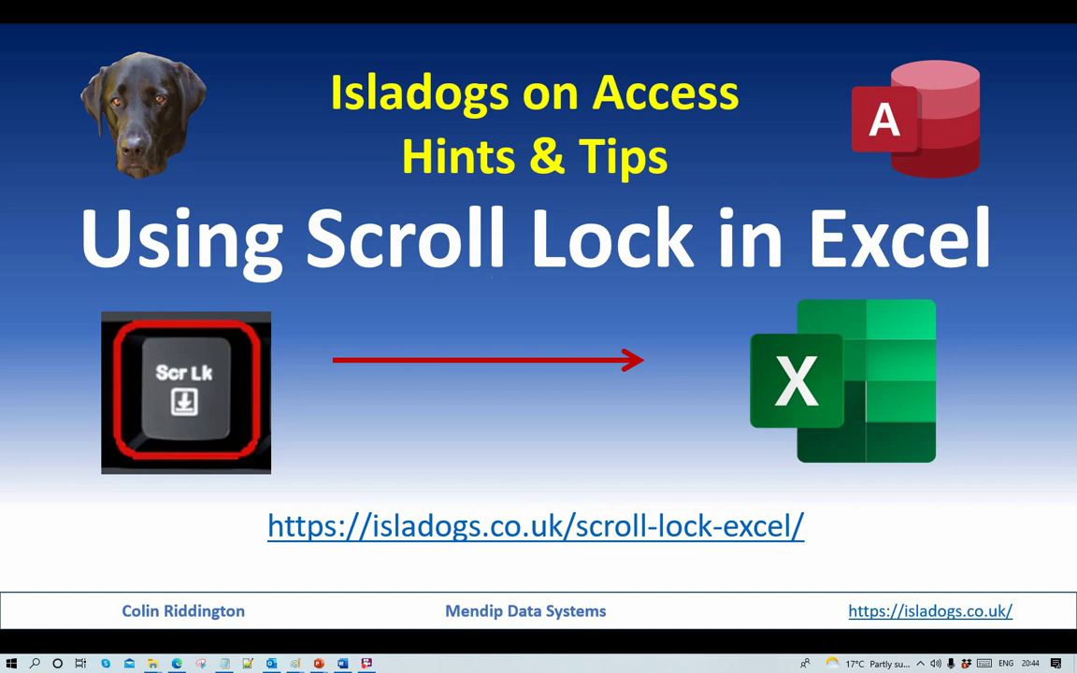
Advance the slideshow from the title slide to 'The Scroll Lock Key' slide
click(1034, 329)
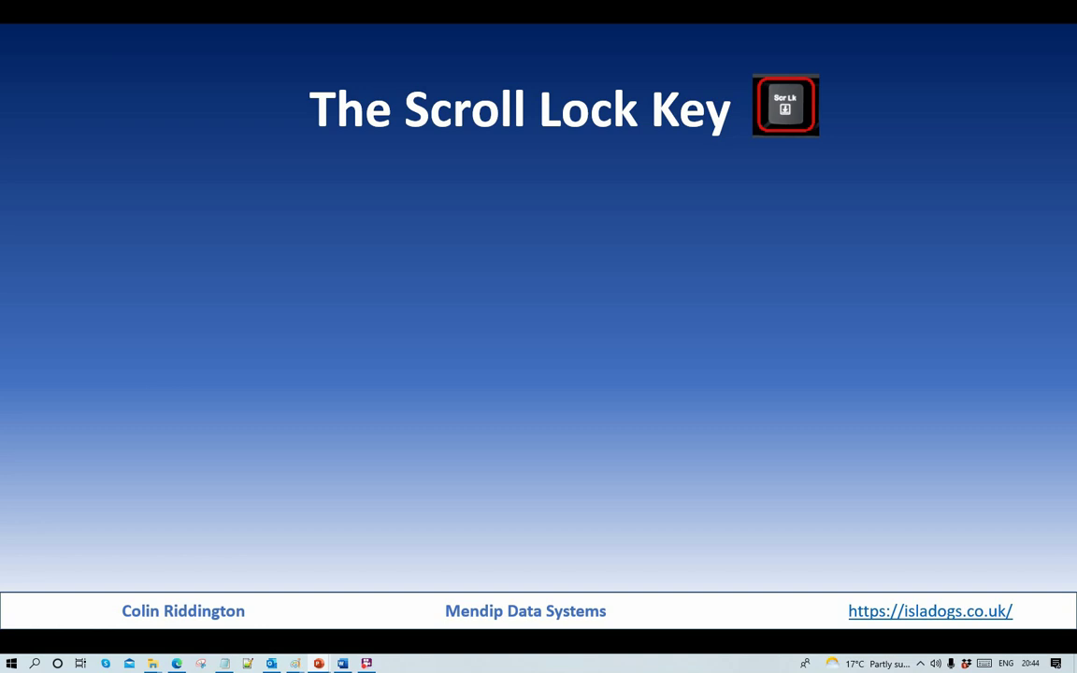
Reveal the five bullets, the Excel icon and the on-screen keyboard picture with ScrLk highlighted
key(space)
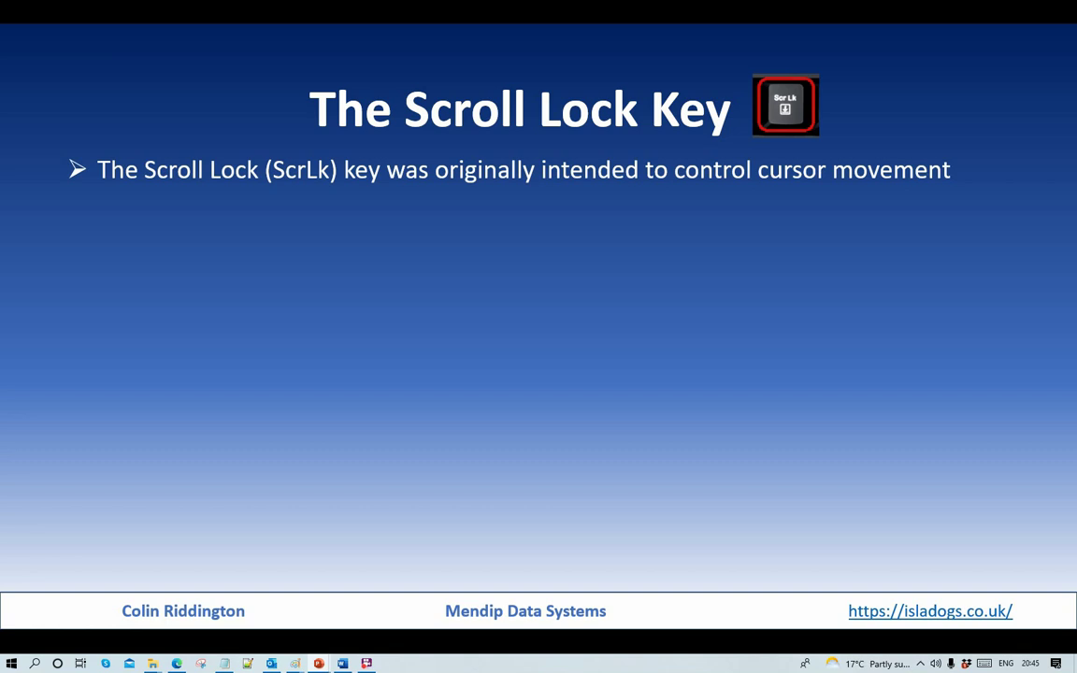
key(space)
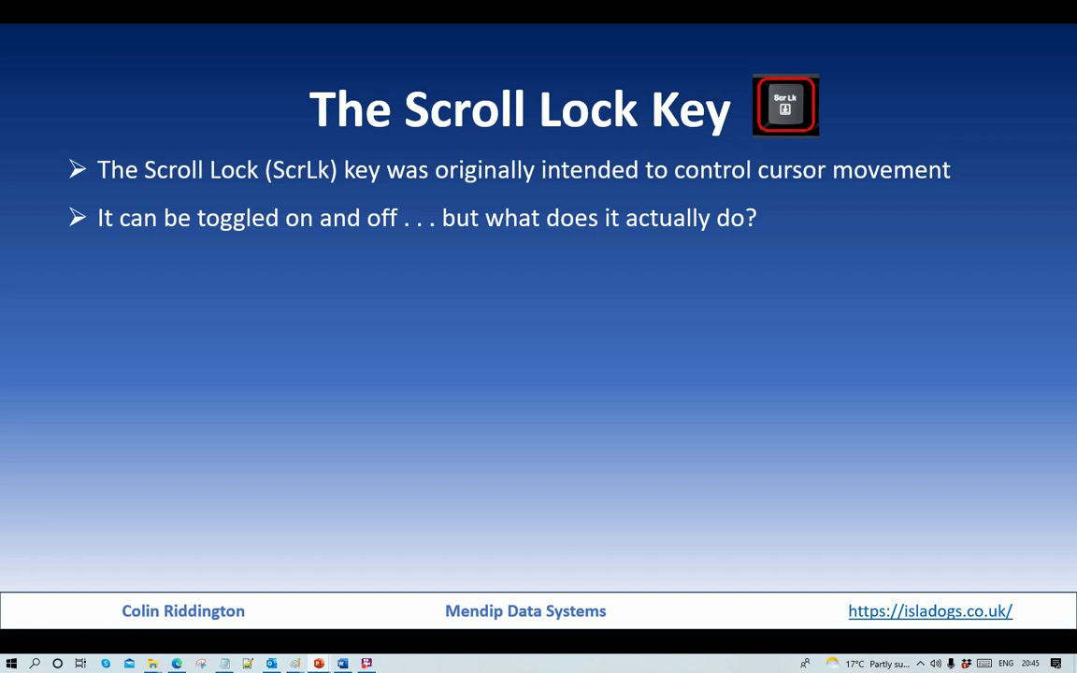
key(Right)
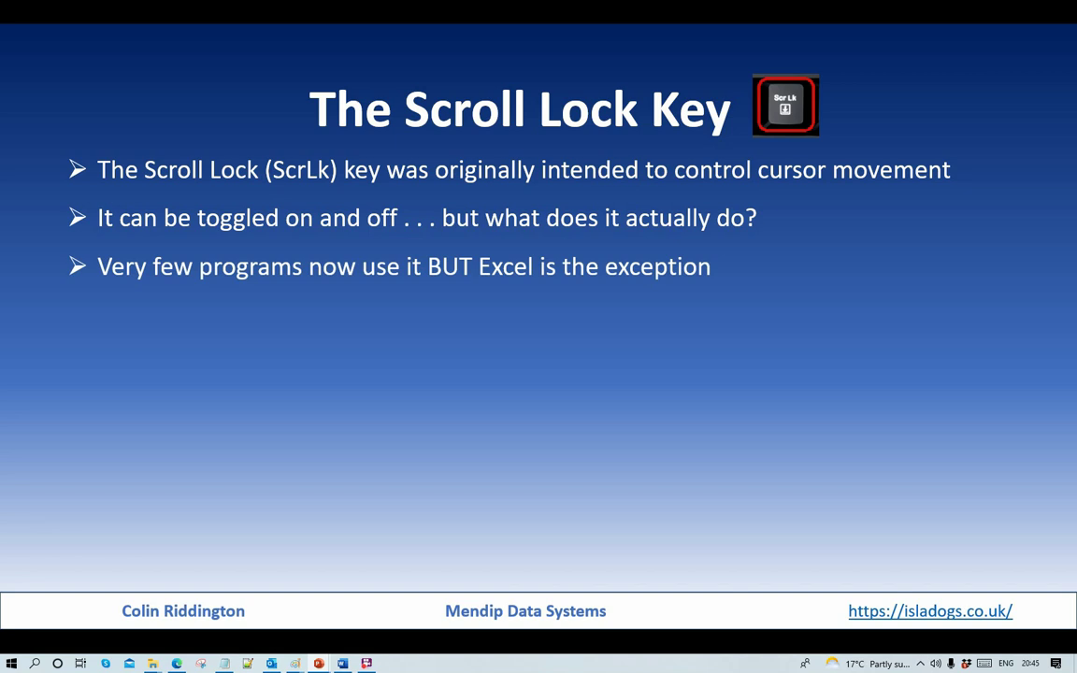
key(Right)
key(Right)
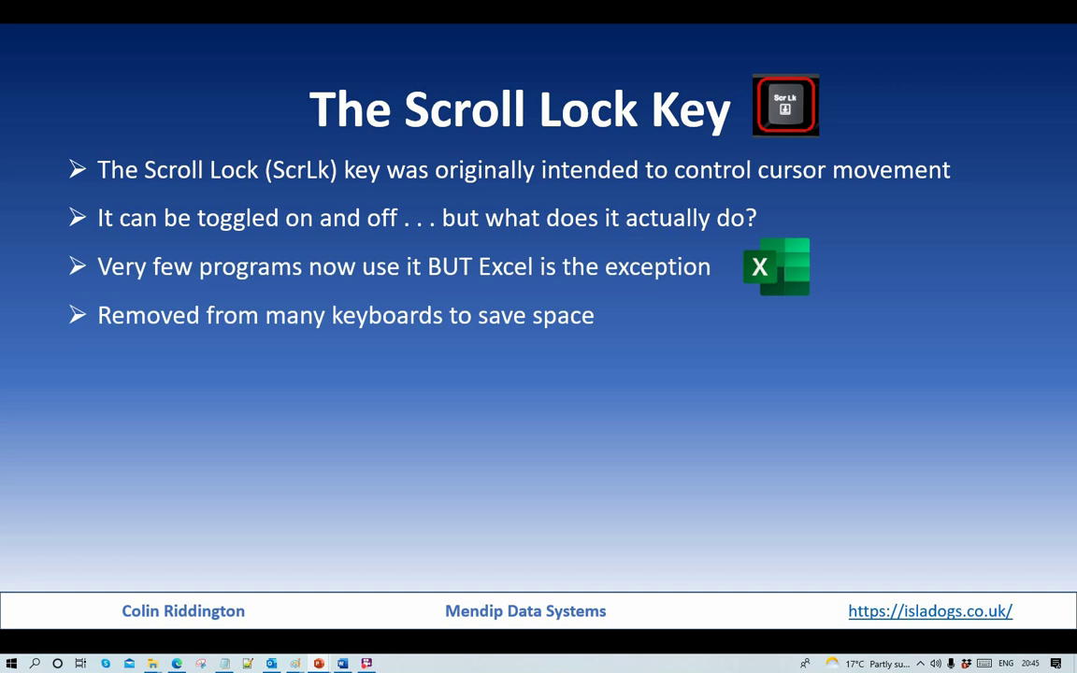
key(Right)
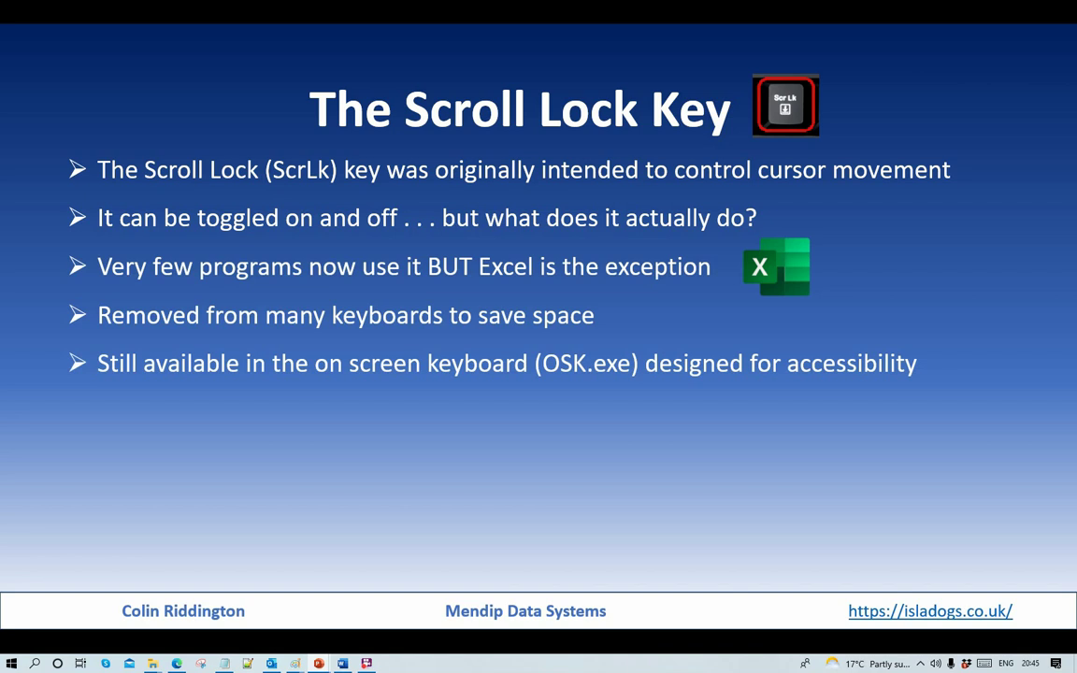
key(Right)
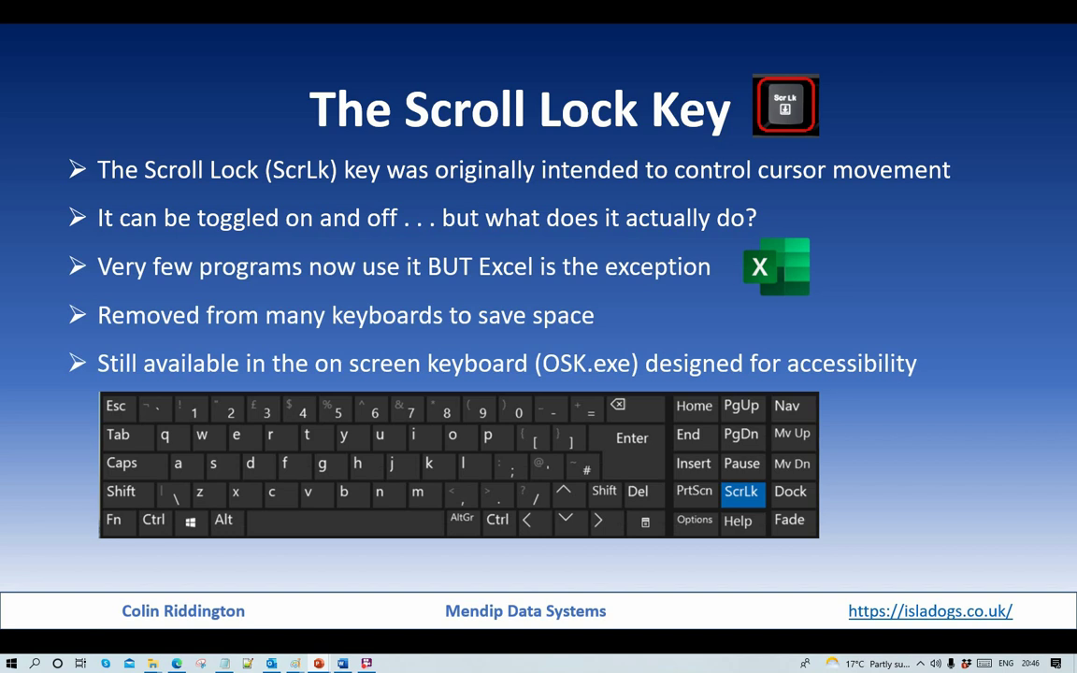
Open the linked tblData.xlsx workbook from the slide's Excel icon and adjust its window
click(785, 278)
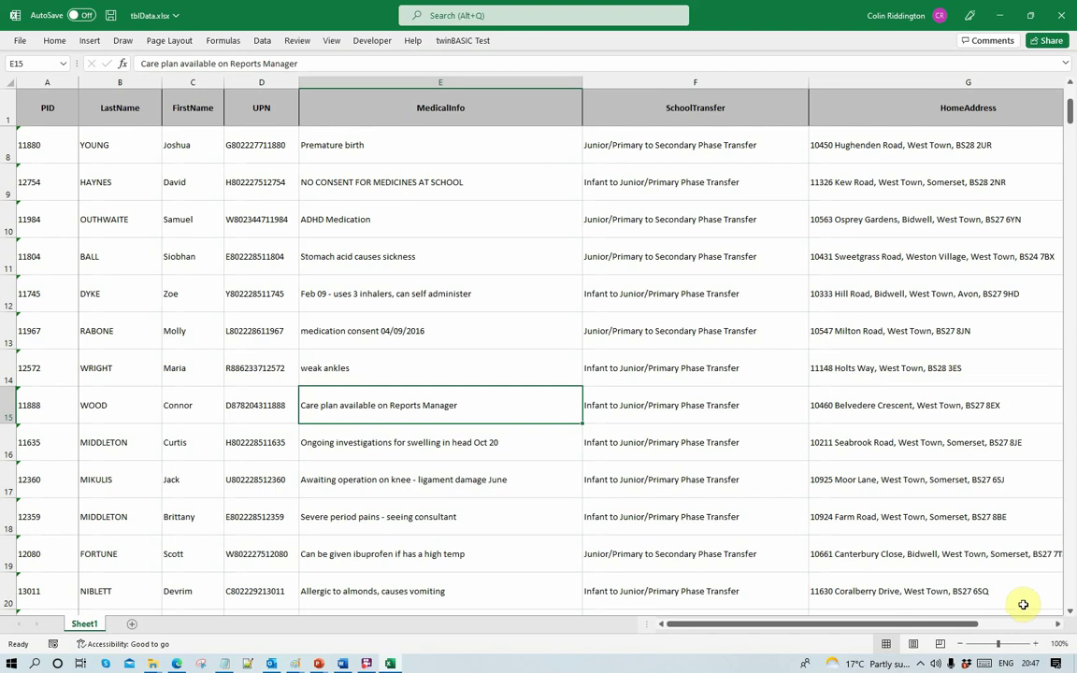
drag(1069, 622, 1061, 625)
drag(918, 622, 748, 621)
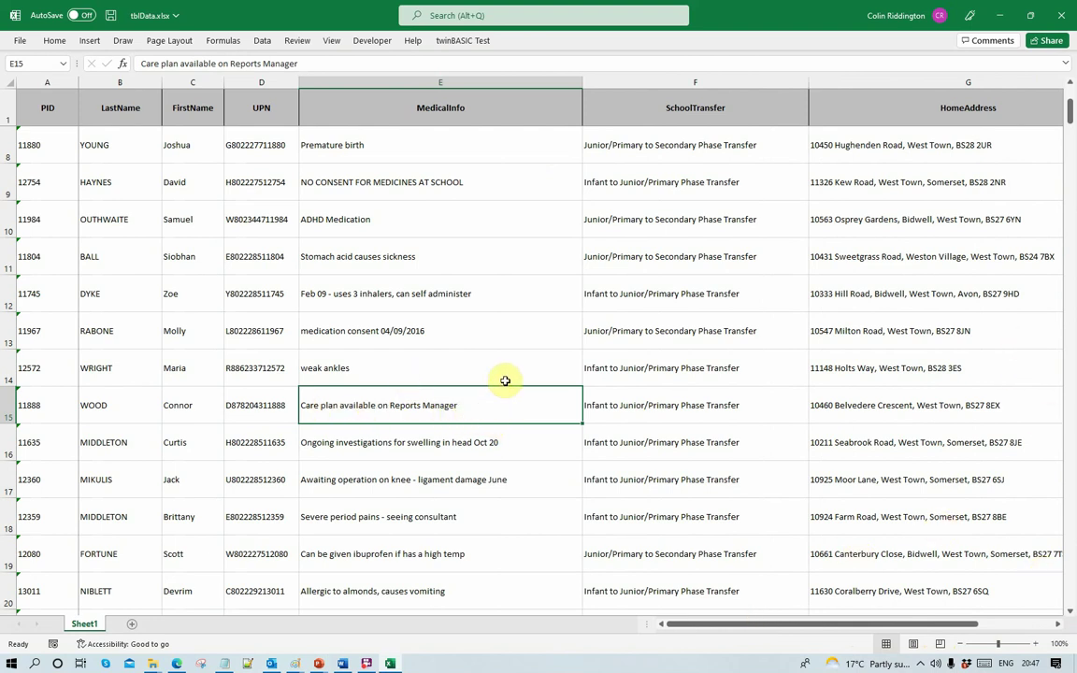
Select E11, then arrow the selection right, down, left and up to Siobhan in C11
click(423, 265)
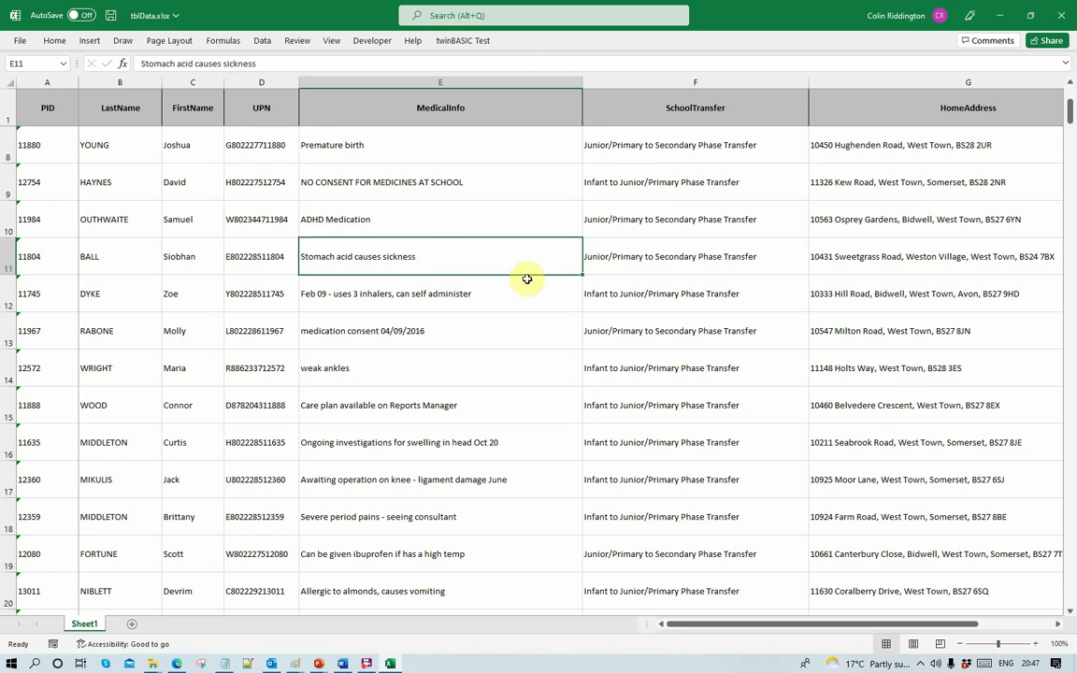
key(Right)
key(Right)
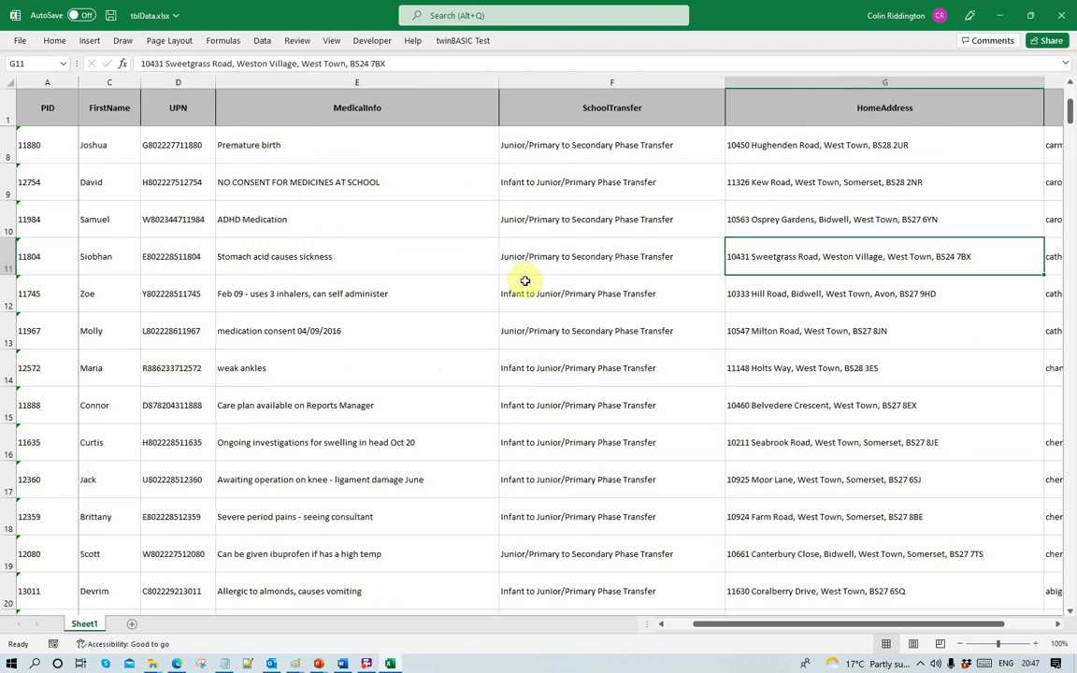
key(Down)
key(Down)
key(Down)
key(Down)
key(Down)
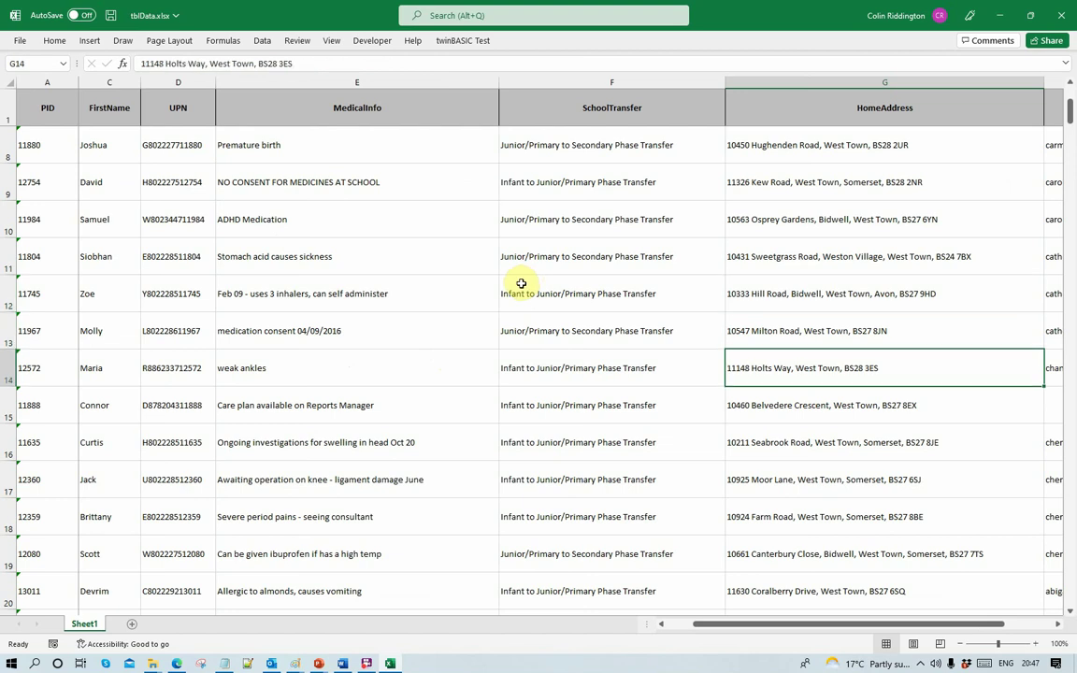
key(Left)
key(Left)
key(Left)
key(Left)
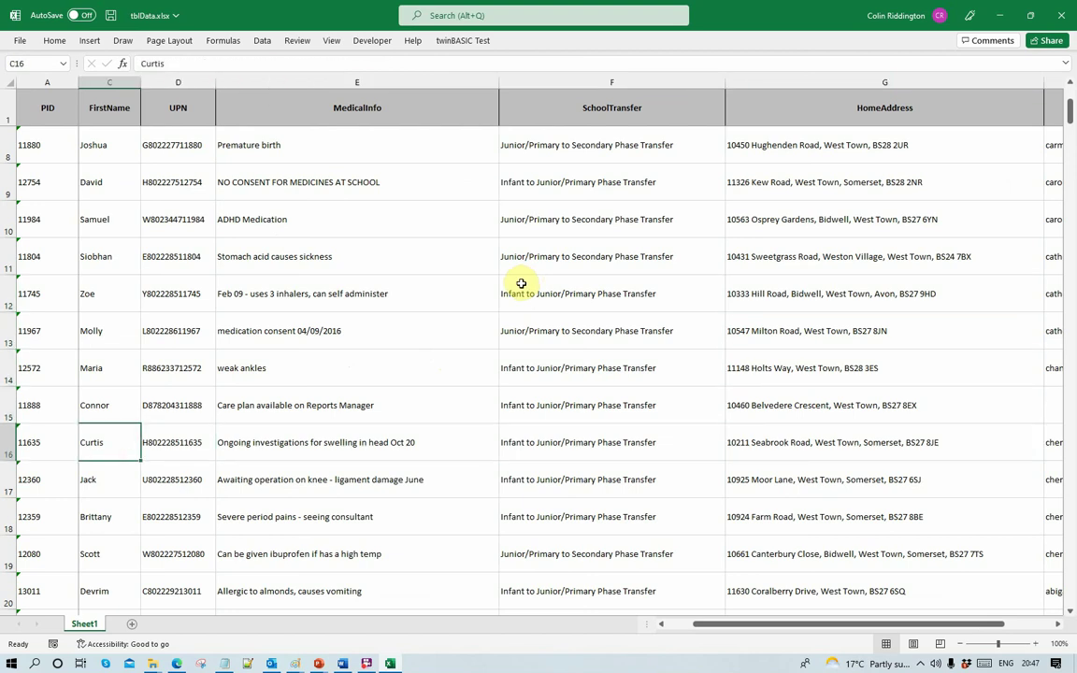
key(Up)
key(Up)
key(Up)
key(Up)
key(Up)
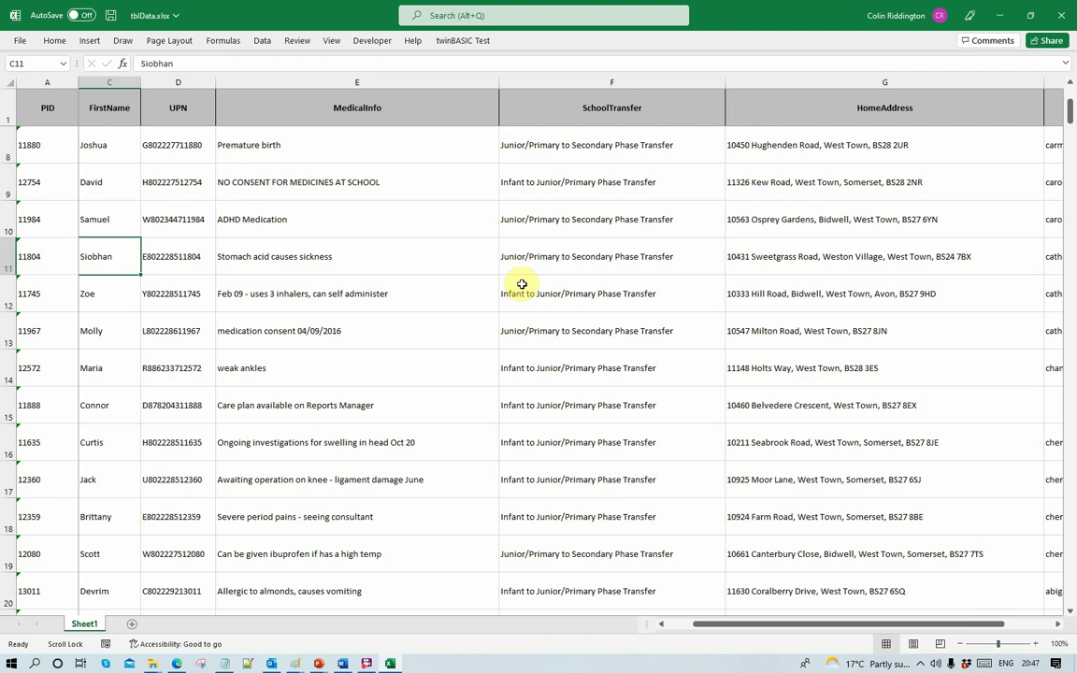
key(Scroll_Lock)
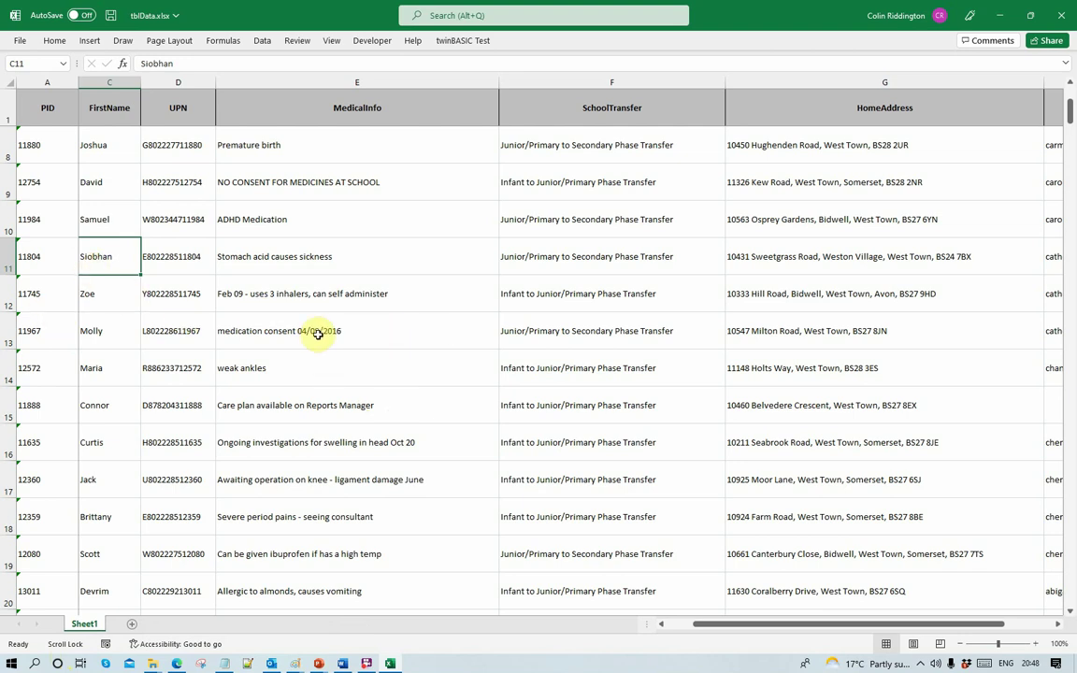
scroll(316, 334, right, 10)
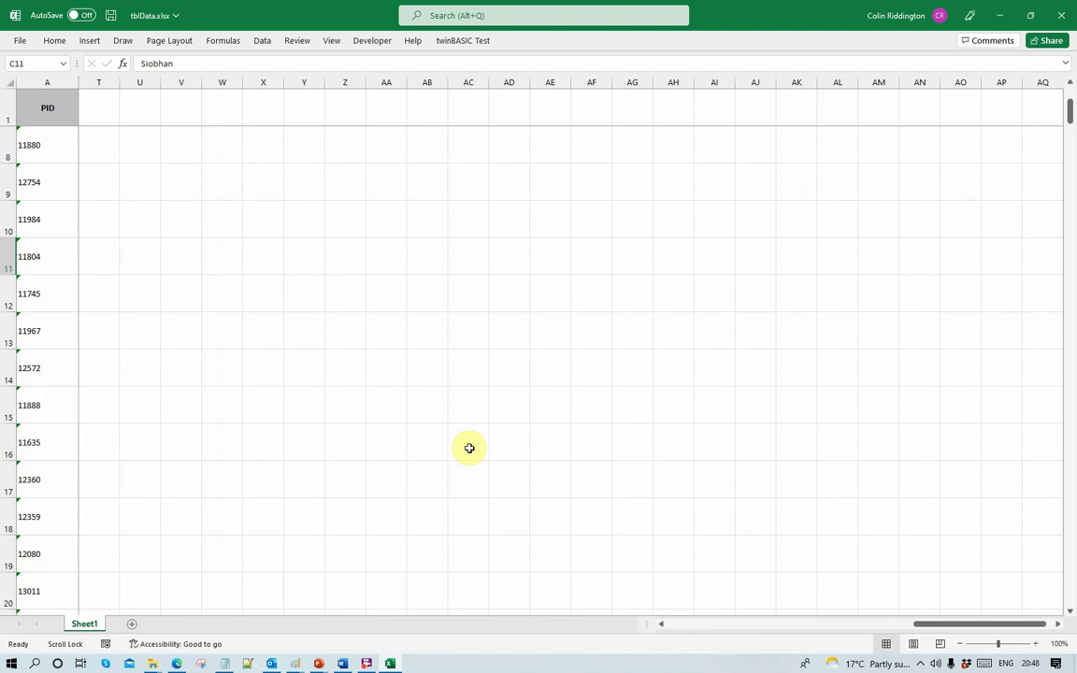
click(206, 63)
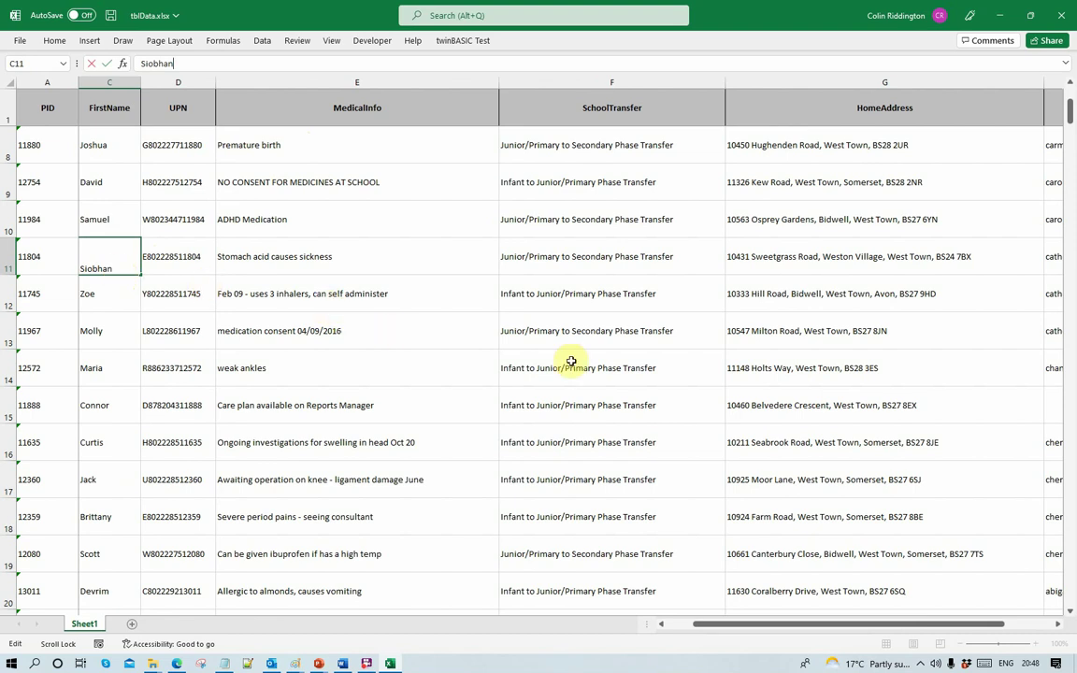
scroll(523, 346, up, 2)
click(391, 329)
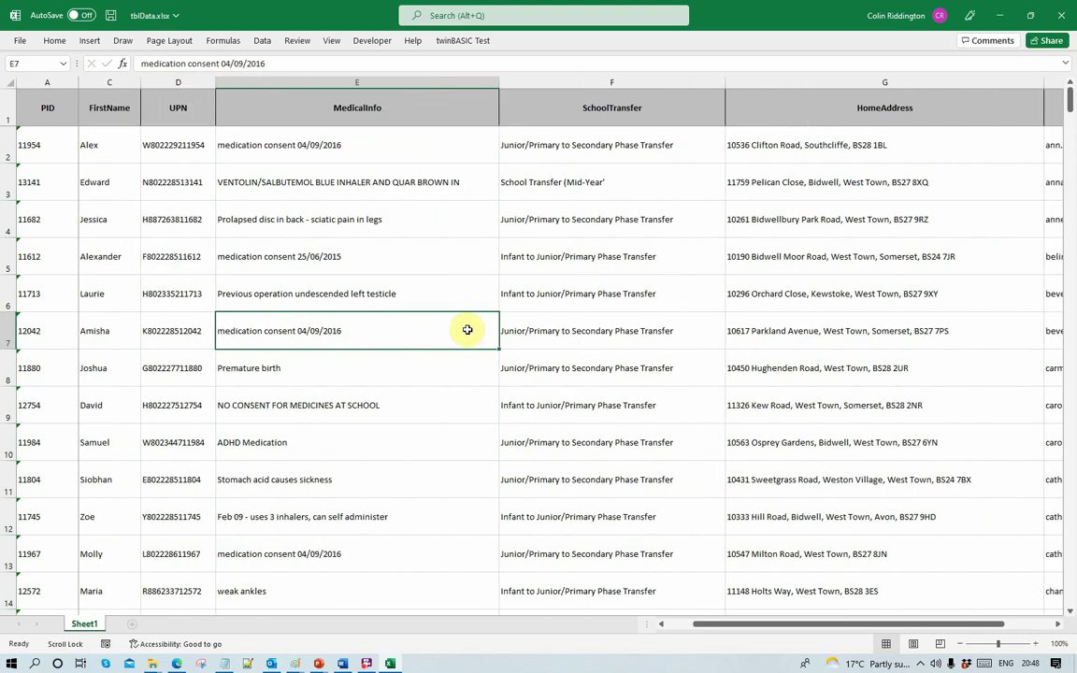
scroll(468, 329, right, 5)
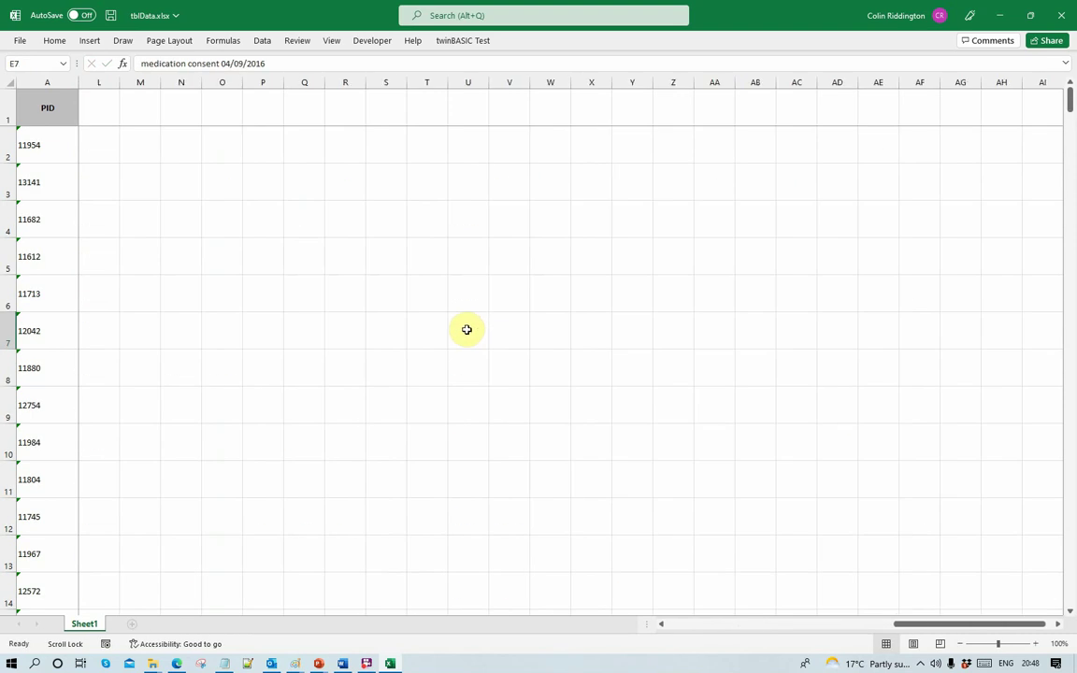
scroll(468, 329, left, 5)
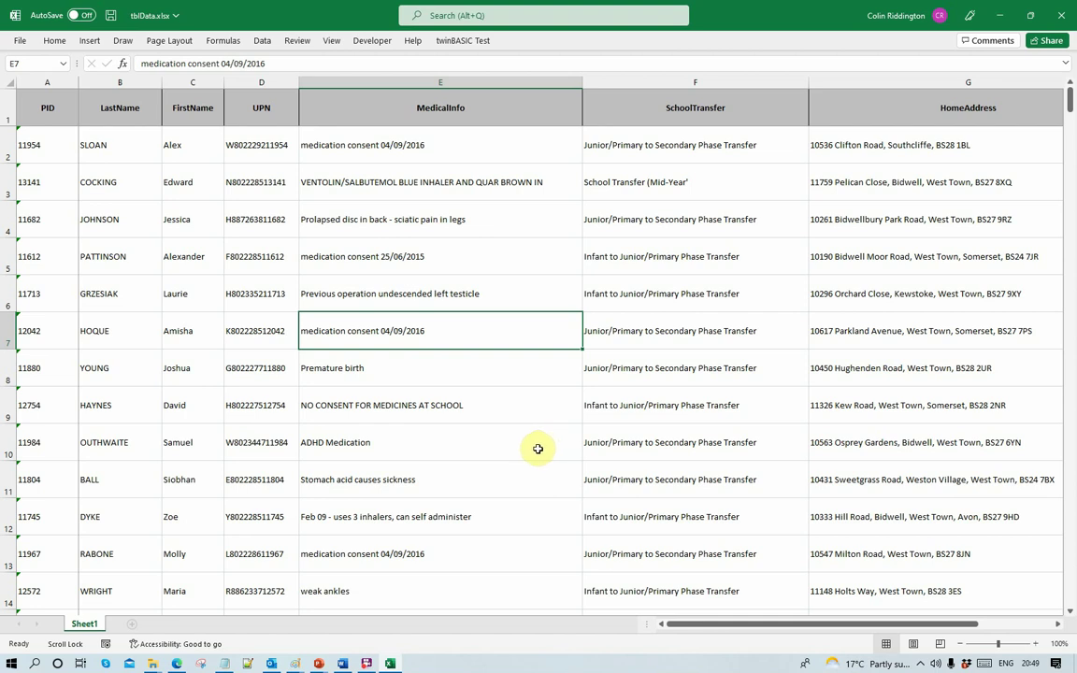
scroll(538, 449, right, 3)
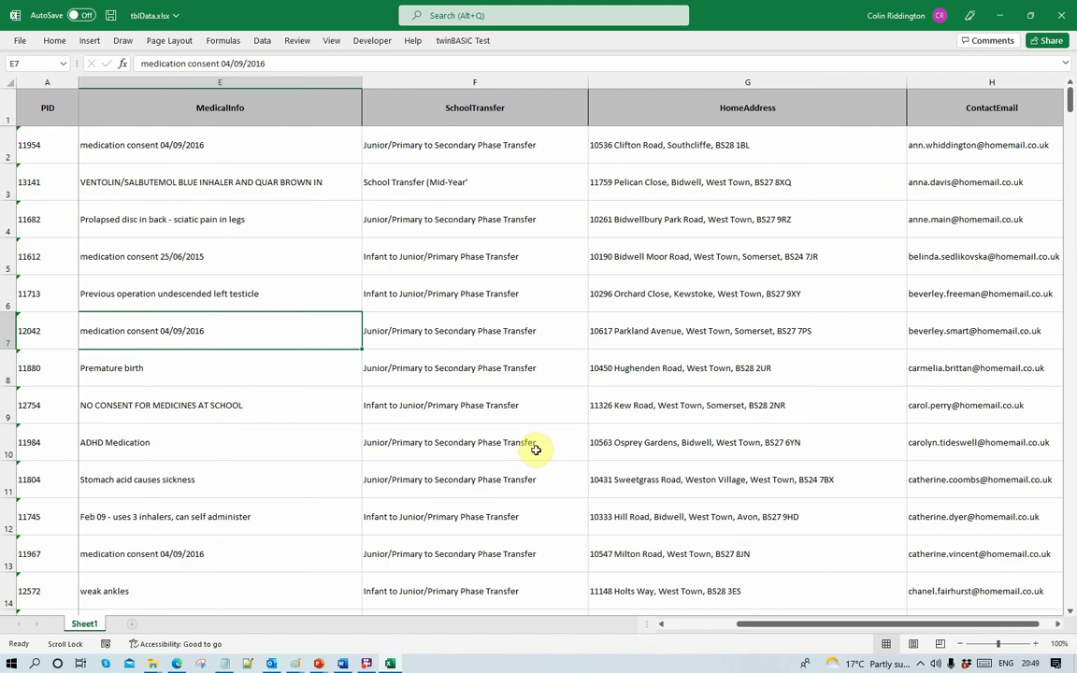
scroll(537, 450, right, 10)
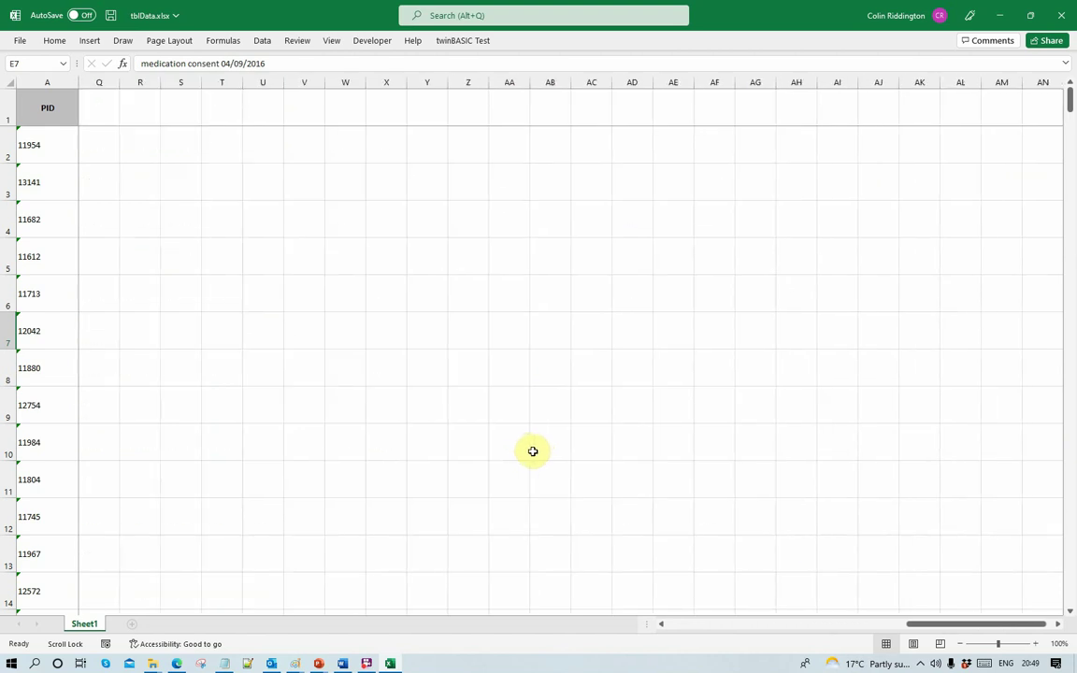
scroll(528, 451, left, 12)
Remove the Scroll Lock indicator from the status bar via Customize Status Bar
right_click(59, 643)
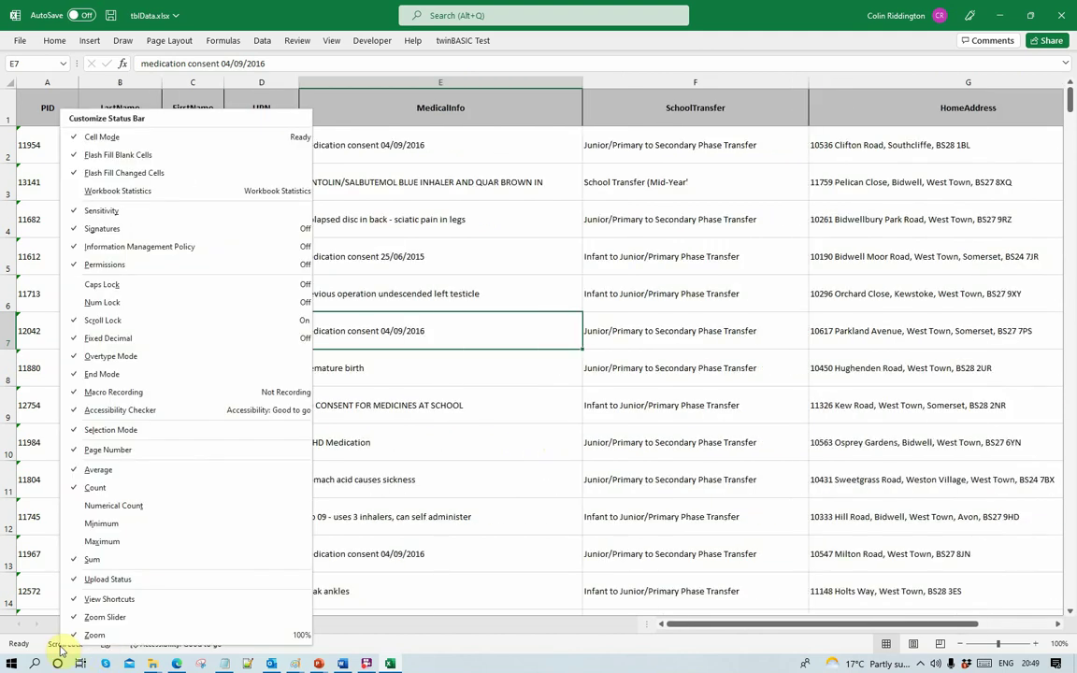
click(110, 322)
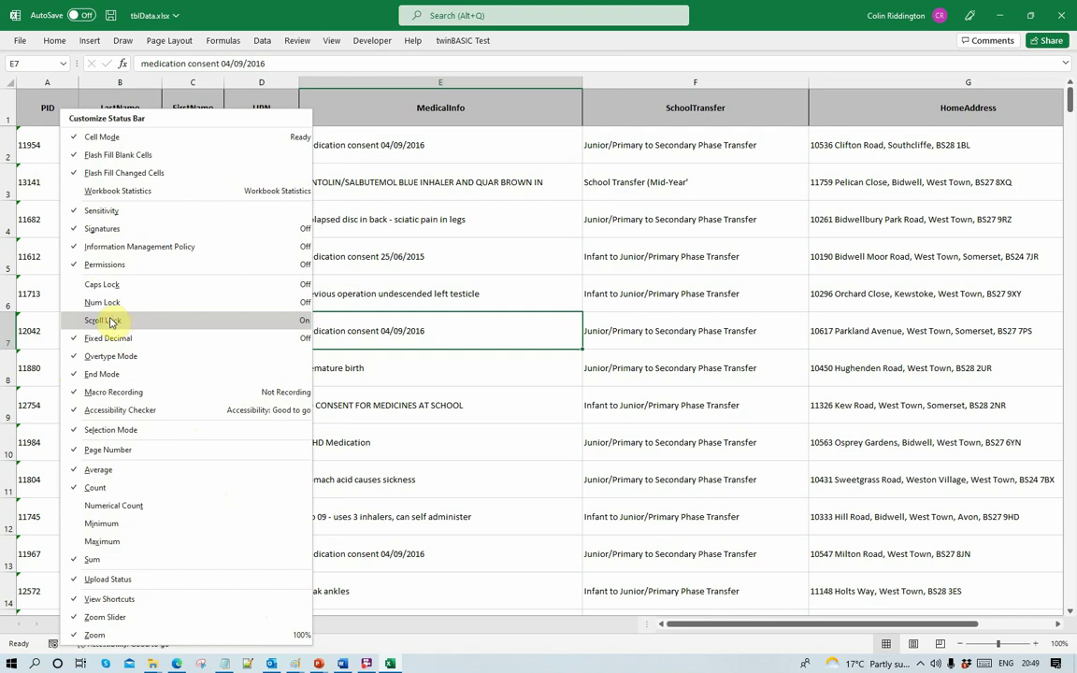
click(413, 436)
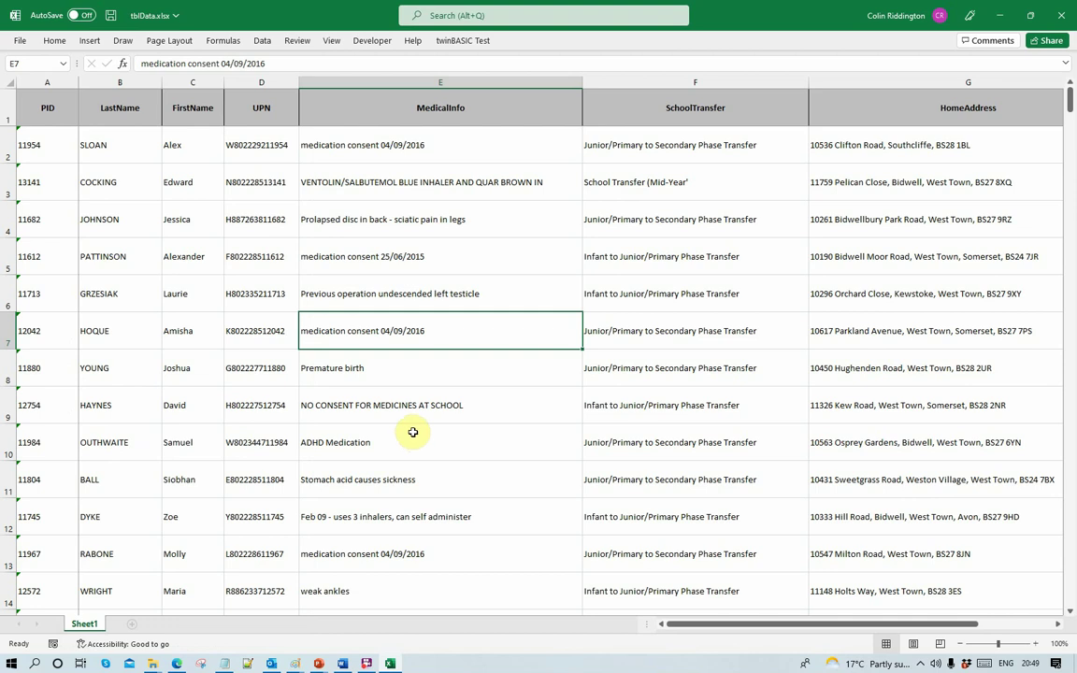
Scroll right to columns G–H and turn the Scroll Lock status bar indicator back on
scroll(549, 423, right, 5)
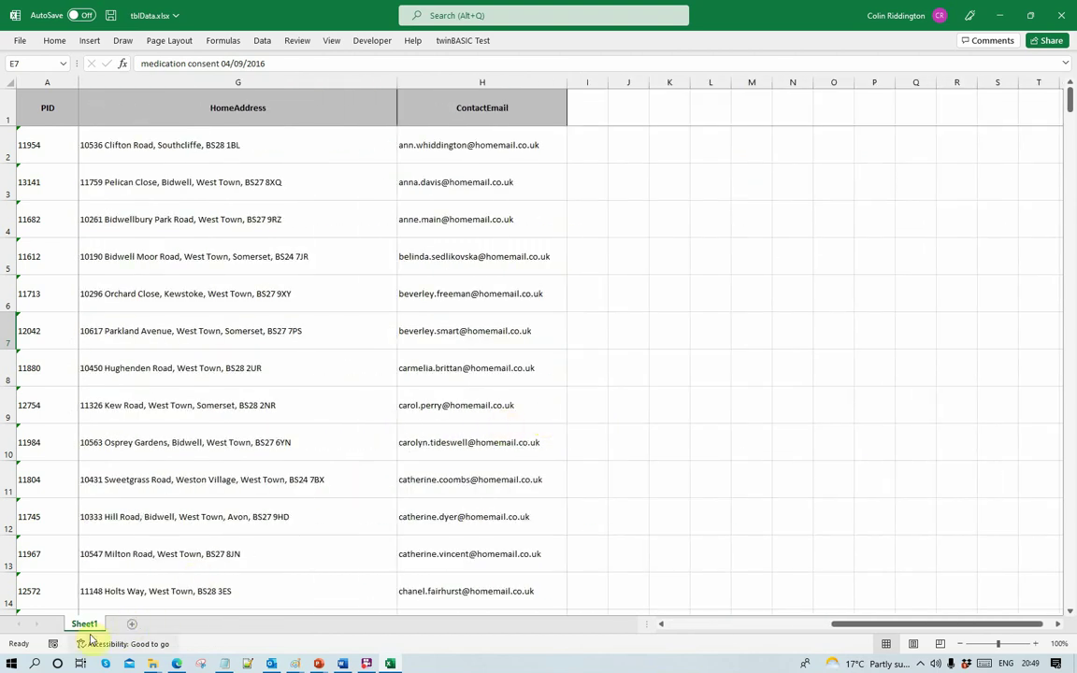
right_click(224, 647)
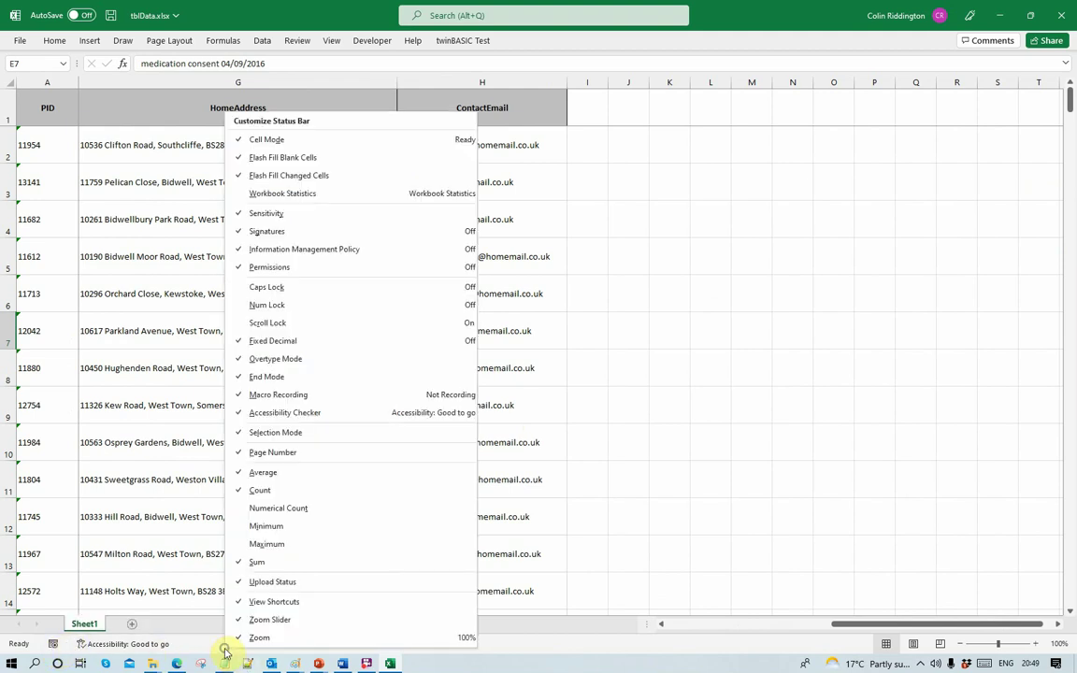
click(257, 322)
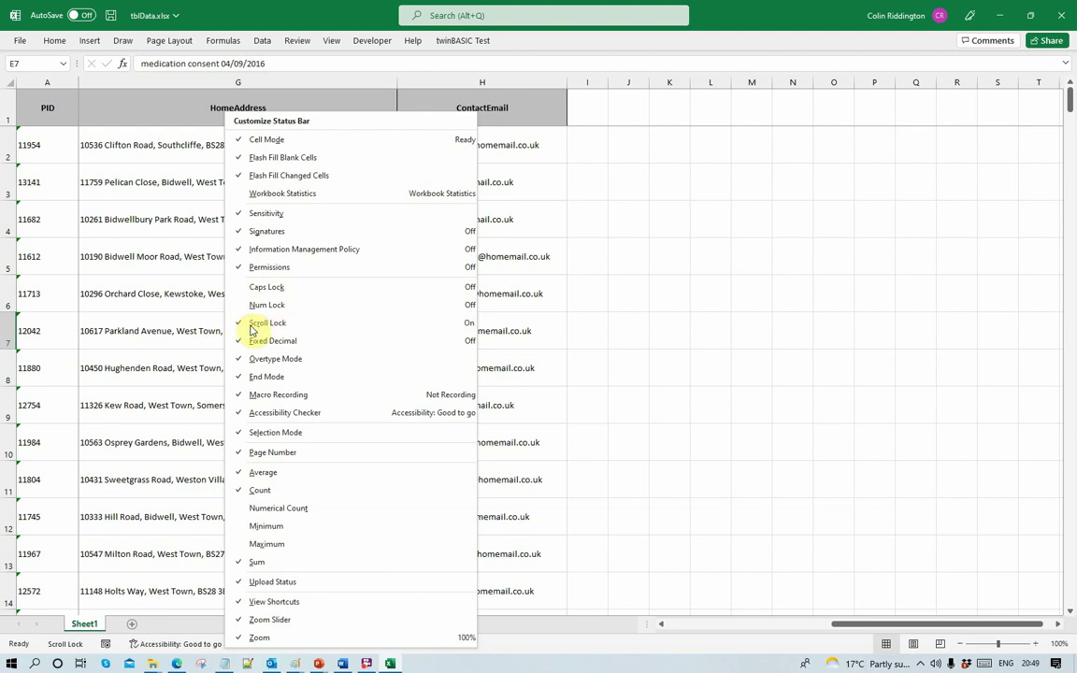
click(659, 474)
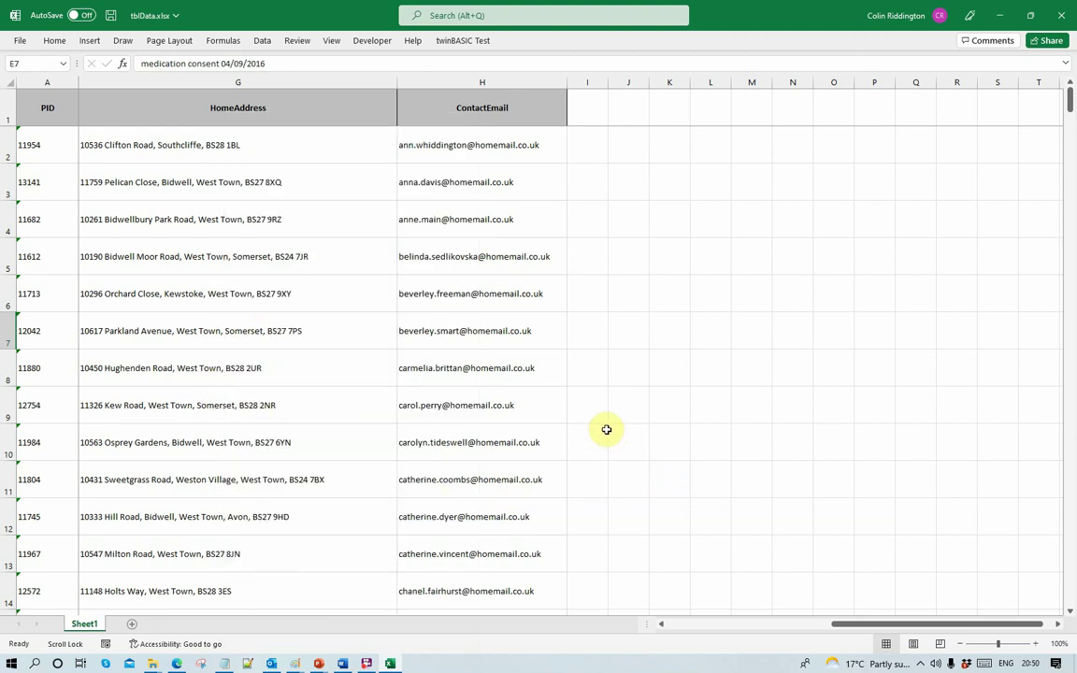
Turn Scroll Lock off, move the selection from G8 right and back, then minimise Excel
key(Scroll_Lock)
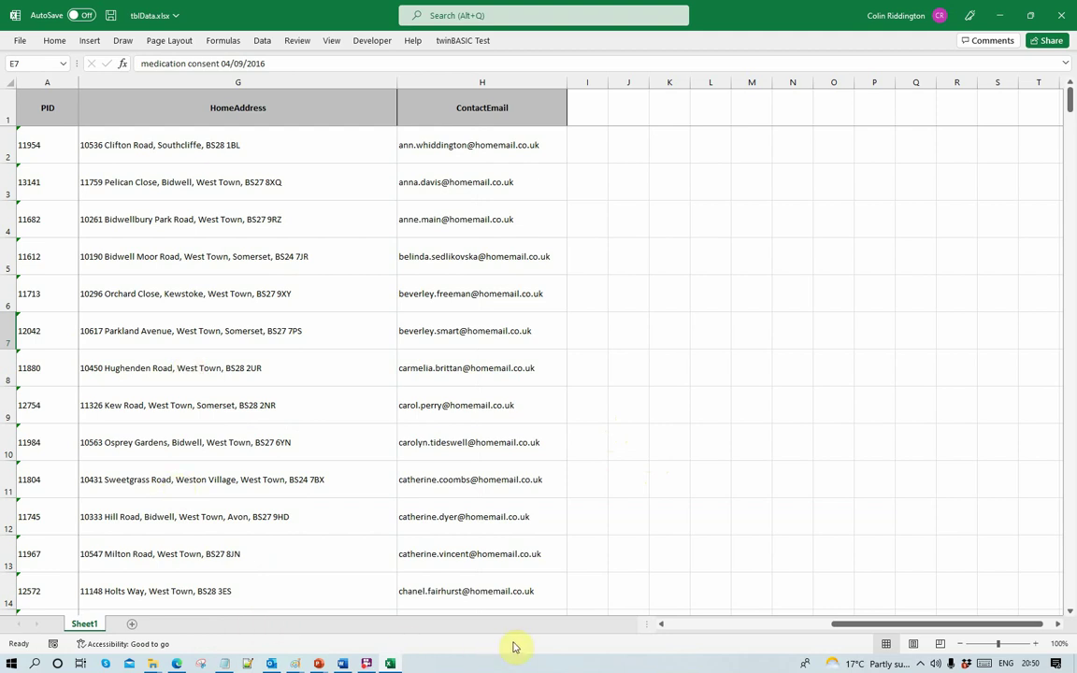
click(232, 367)
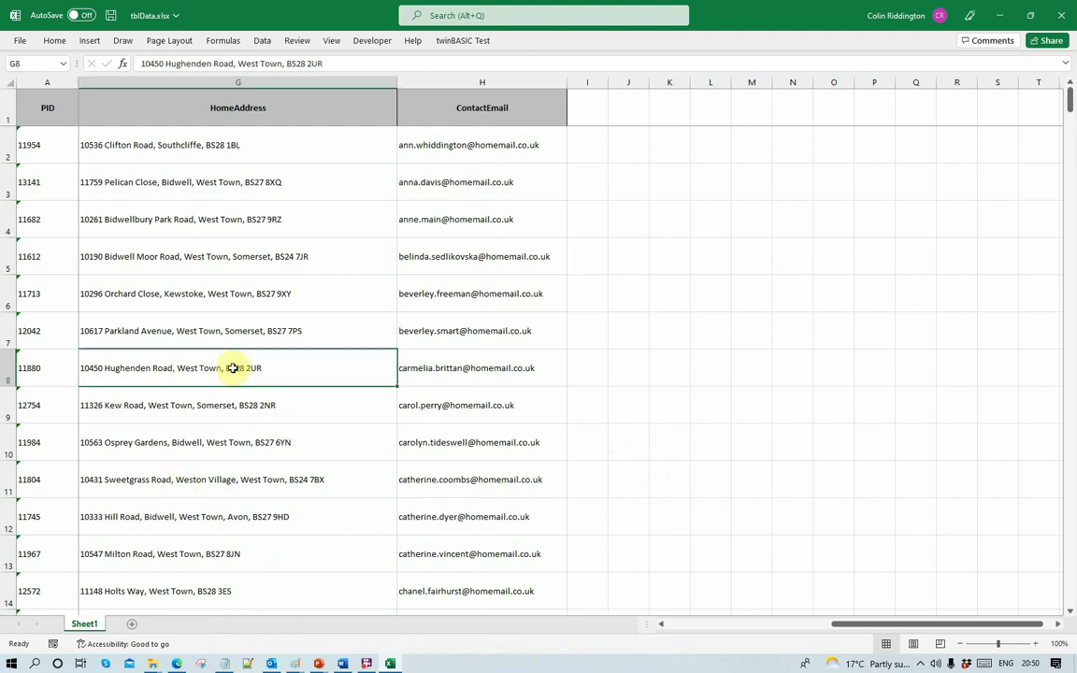
key(Right)
key(Right)
key(Left)
key(Left)
click(1004, 16)
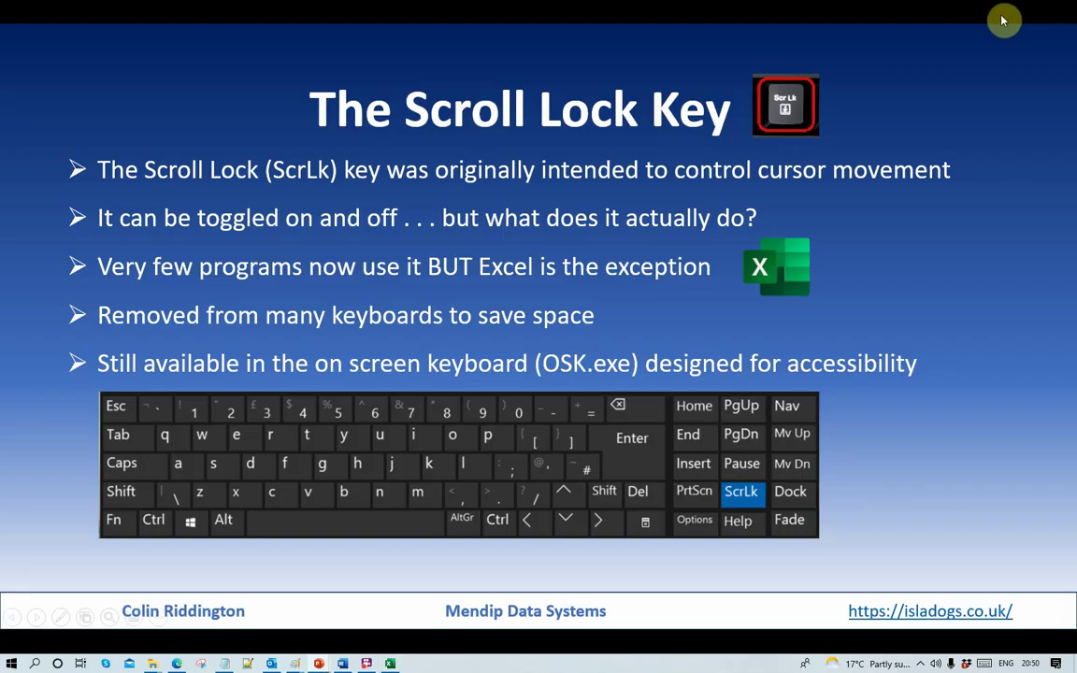
Advance the slideshow to the closing 'Thank you for watching' slide
click(963, 92)
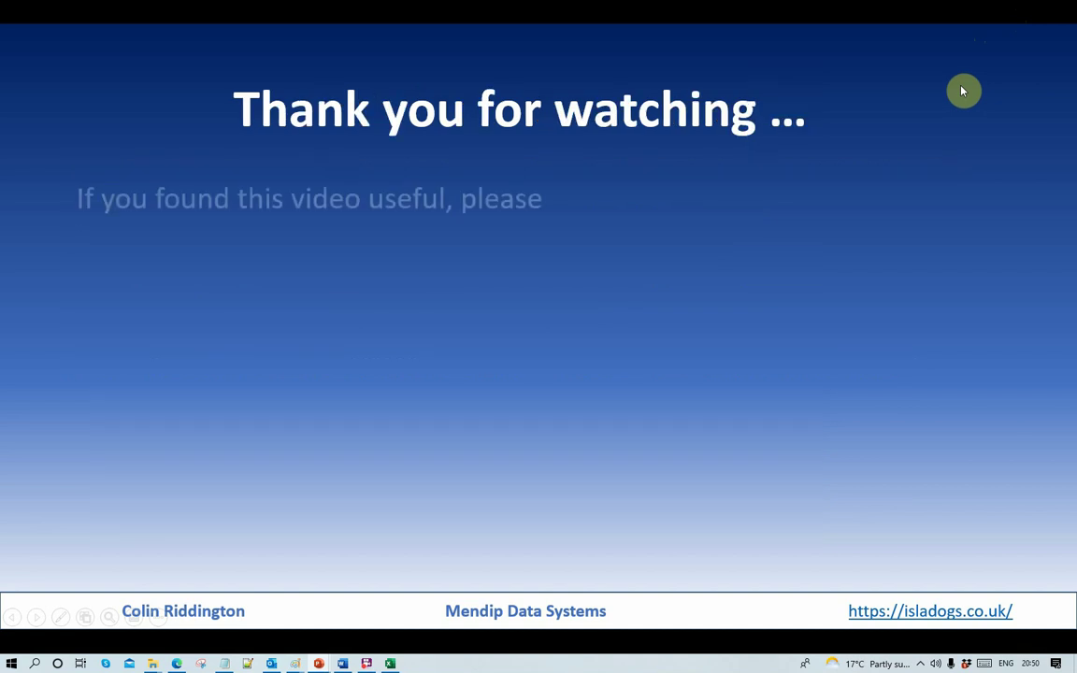